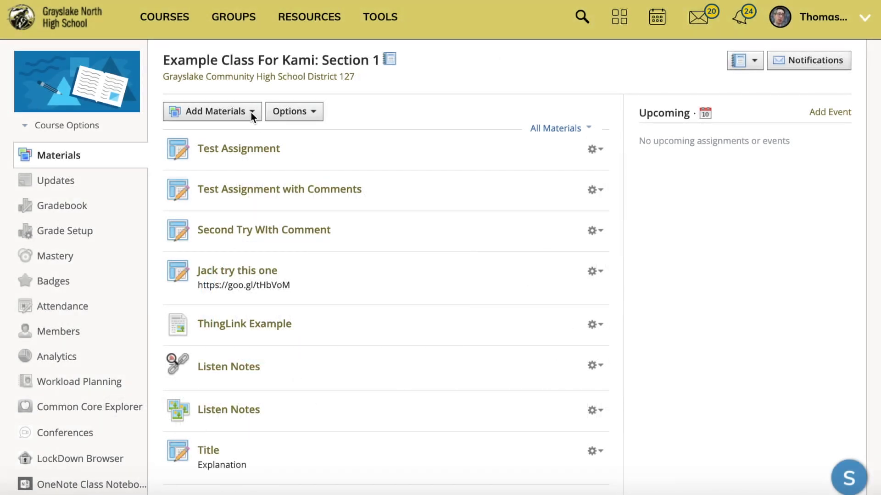
Show the Add Materials list of material types for Example Class For Kami: Section 1
{"action": "left_click", "coordinate": [253, 118]}
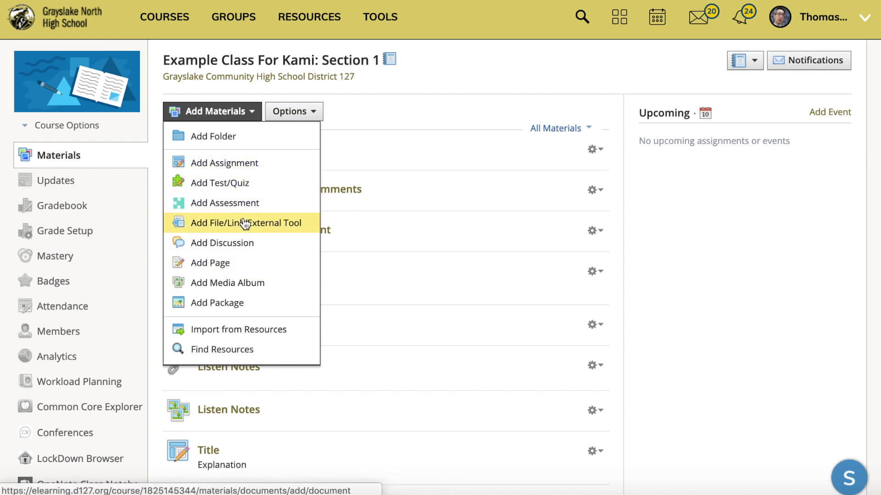
Choose Add Assignment to bring up the Create Assignment form
{"action": "left_click", "coordinate": [229, 165]}
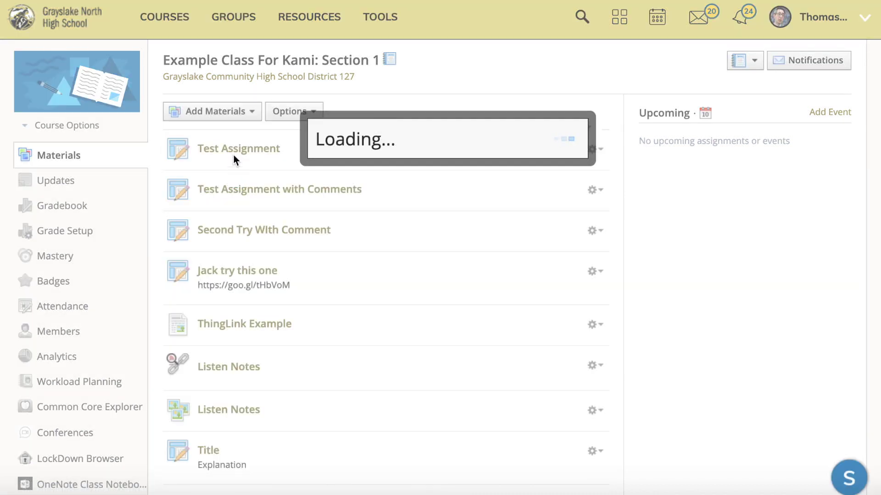
{"action": "mouse_move", "coordinate": [414, 260]}
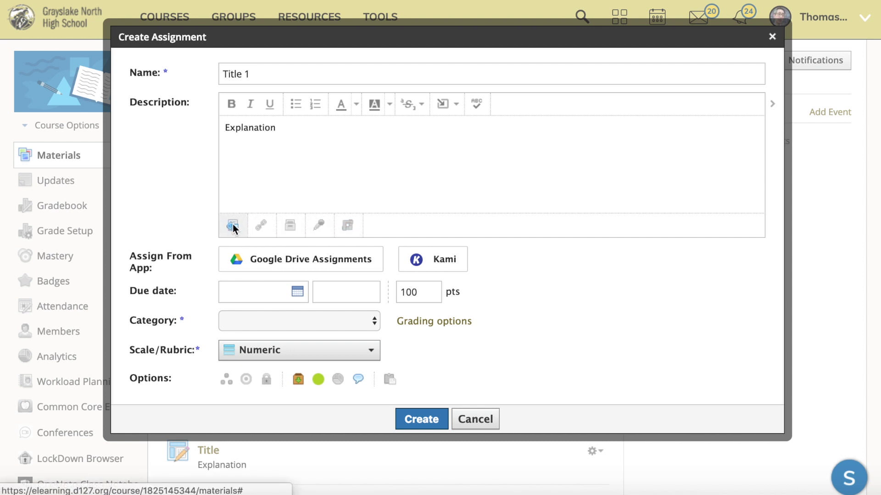
Search Google Drive files for 'sim nation' and preview the Sim Nation: Government Reflection doc
{"action": "left_click", "coordinate": [243, 264]}
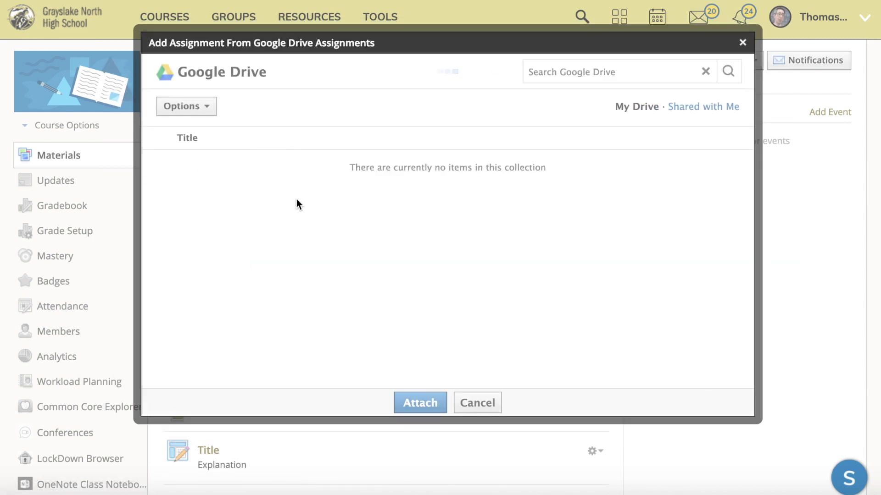
{"action": "left_click", "coordinate": [555, 67]}
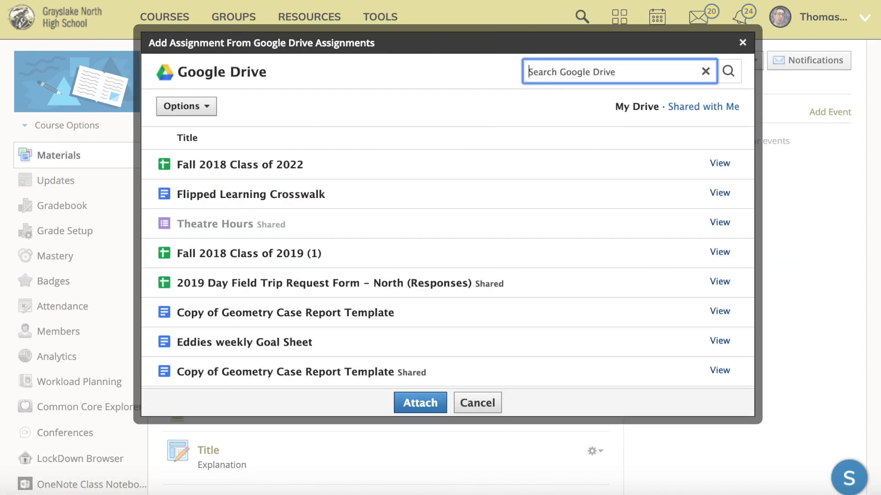
{"action": "type", "text": "sim nation"}
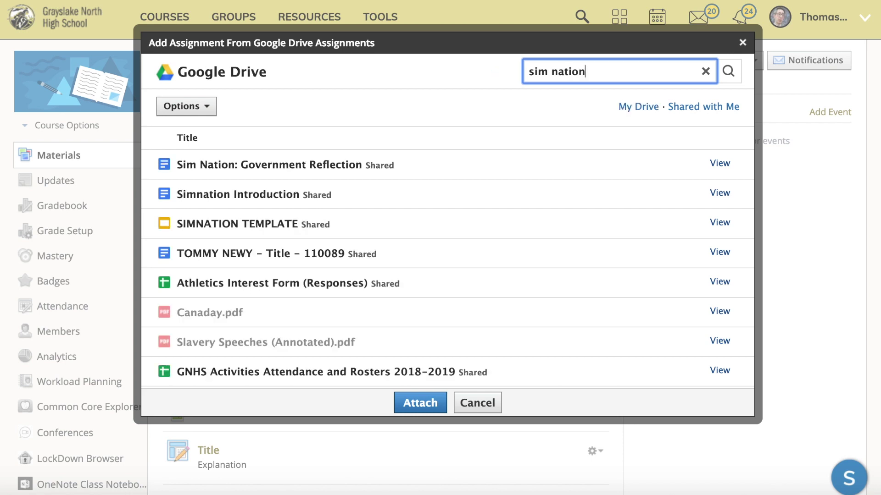
{"action": "left_click", "coordinate": [350, 170]}
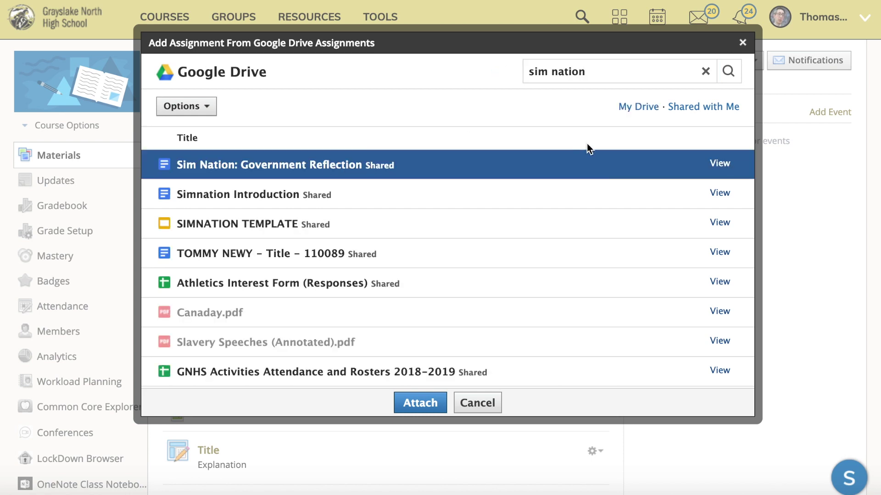
{"action": "left_click", "coordinate": [716, 164]}
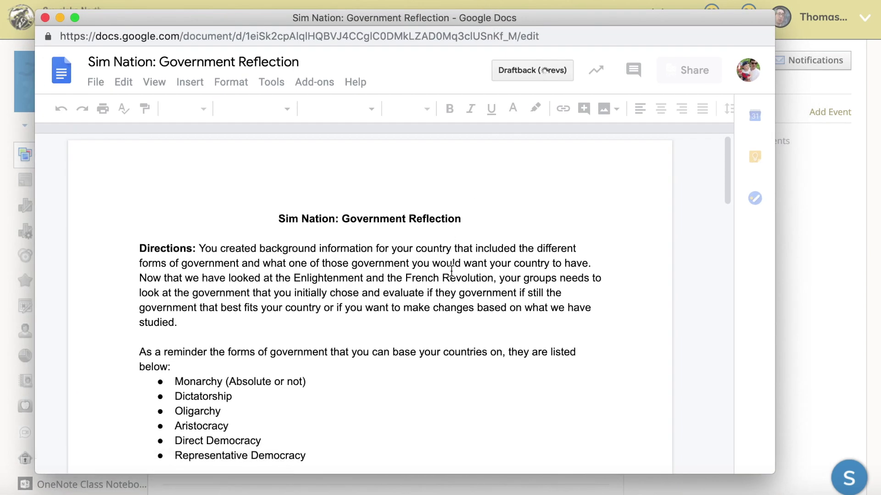
Scroll down the Sim Nation doc and place the cursor in the first answer box
{"action": "scroll", "coordinate": [484, 281], "scroll_direction": "down", "scroll_amount": 3}
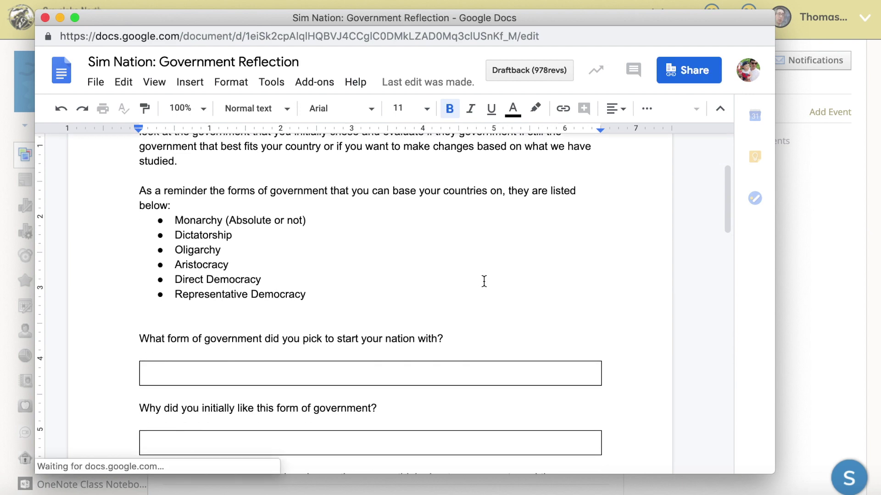
{"action": "scroll", "coordinate": [484, 280], "scroll_direction": "down", "scroll_amount": 2}
{"action": "scroll", "coordinate": [433, 274], "scroll_direction": "down", "scroll_amount": 2}
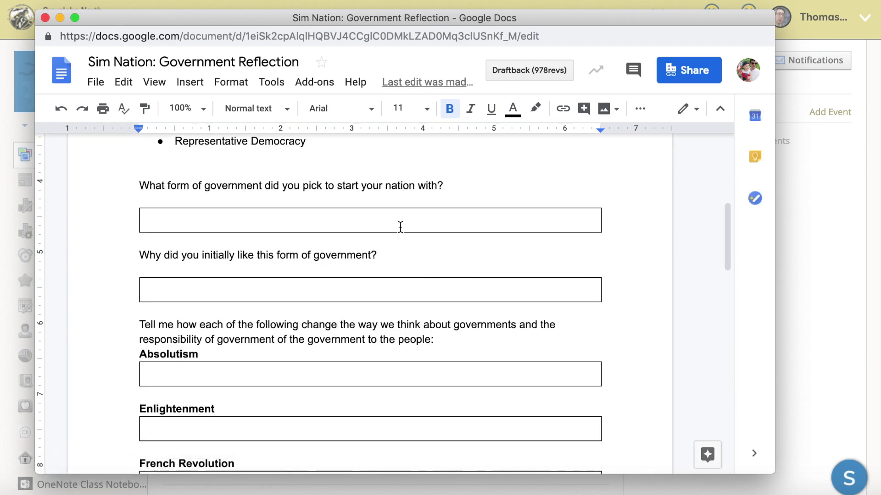
{"action": "left_click", "coordinate": [369, 220]}
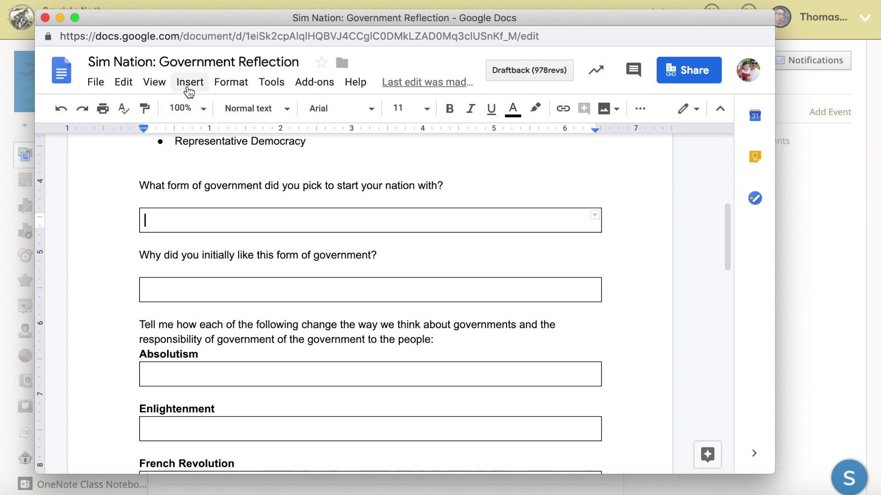
Browse the insert options, select the empty second answer box, and close the doc preview
{"action": "left_click", "coordinate": [190, 82]}
{"action": "mouse_move", "coordinate": [223, 142]}
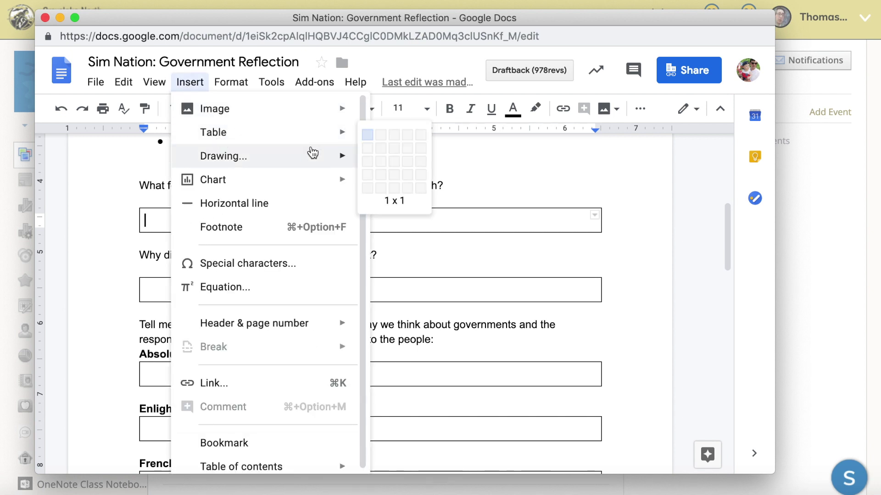
{"action": "left_click", "coordinate": [125, 173]}
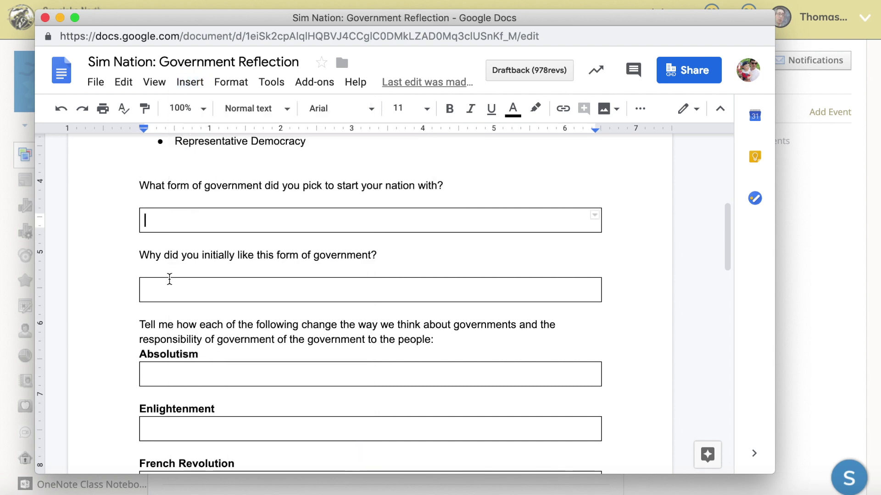
{"action": "double_click", "coordinate": [170, 294]}
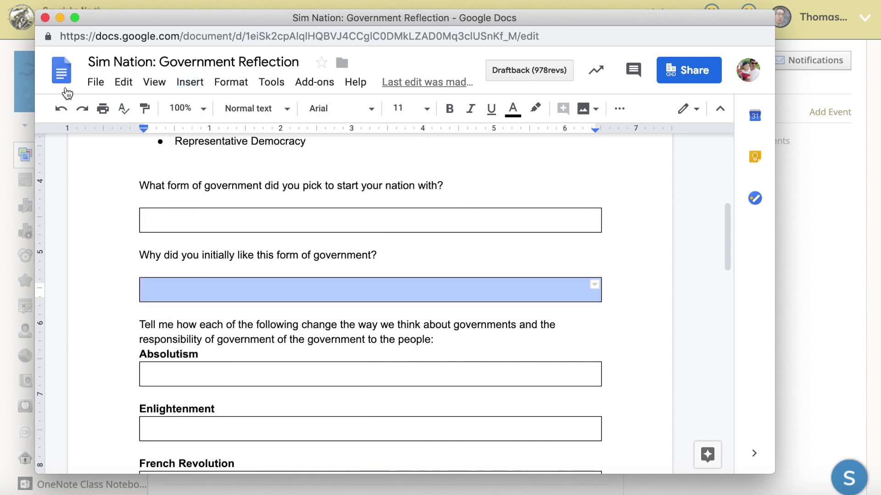
{"action": "left_click", "coordinate": [45, 17]}
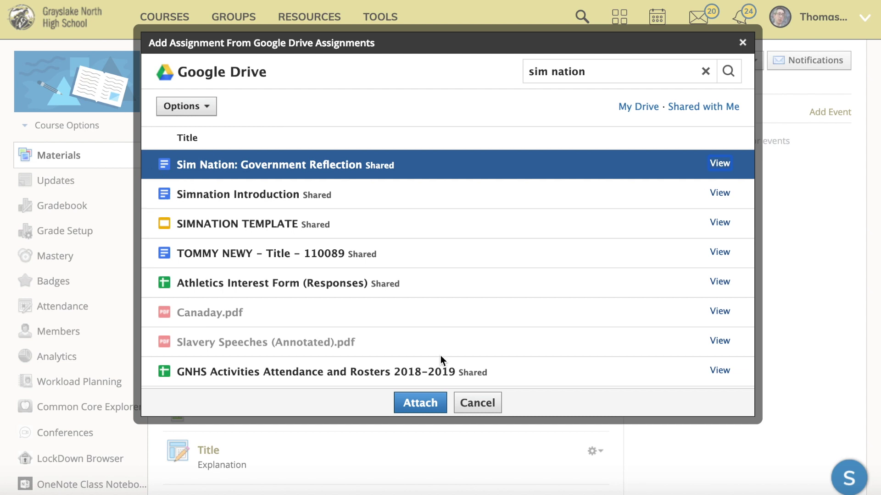
Attach the Sim Nation doc, set Category to (Ungraded), keep the Numeric scale, and create the assignment
{"action": "left_click", "coordinate": [420, 406]}
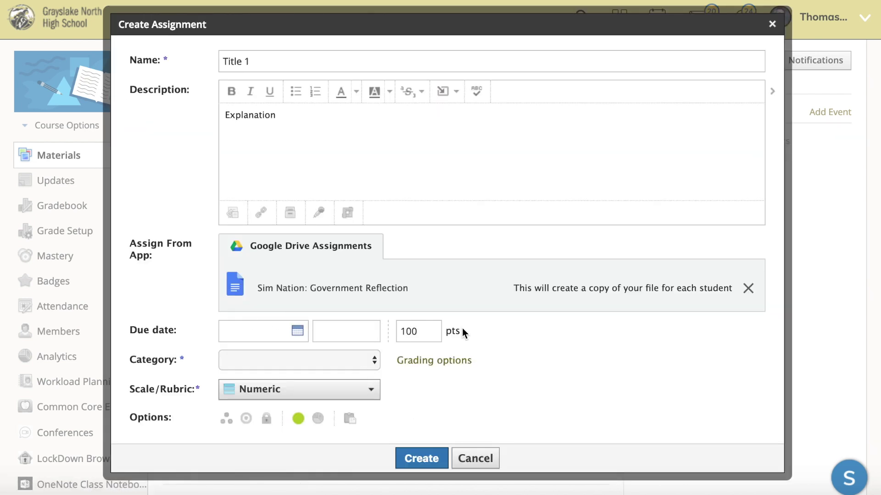
{"action": "left_click", "coordinate": [371, 363]}
{"action": "left_click", "coordinate": [343, 374]}
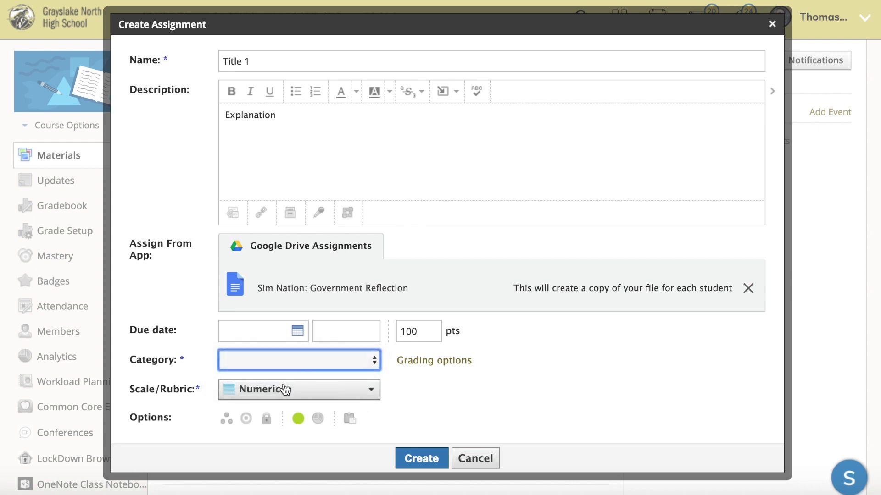
{"action": "left_click", "coordinate": [281, 390]}
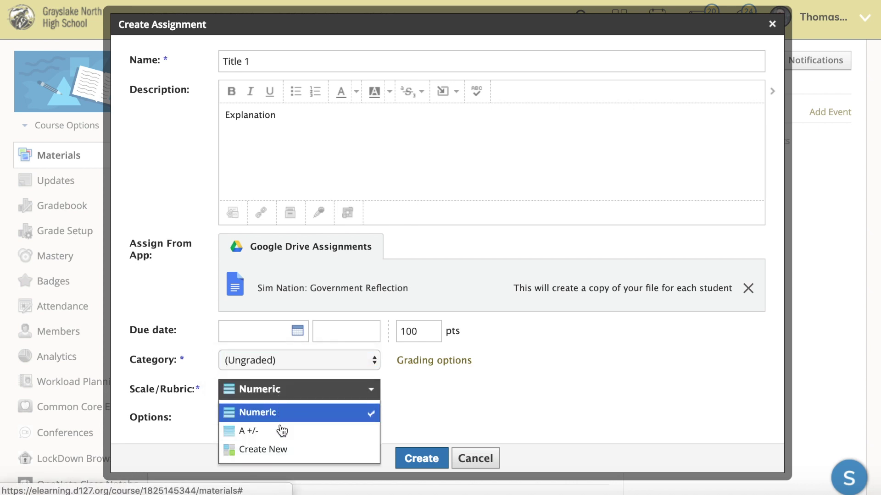
{"action": "left_click", "coordinate": [354, 390]}
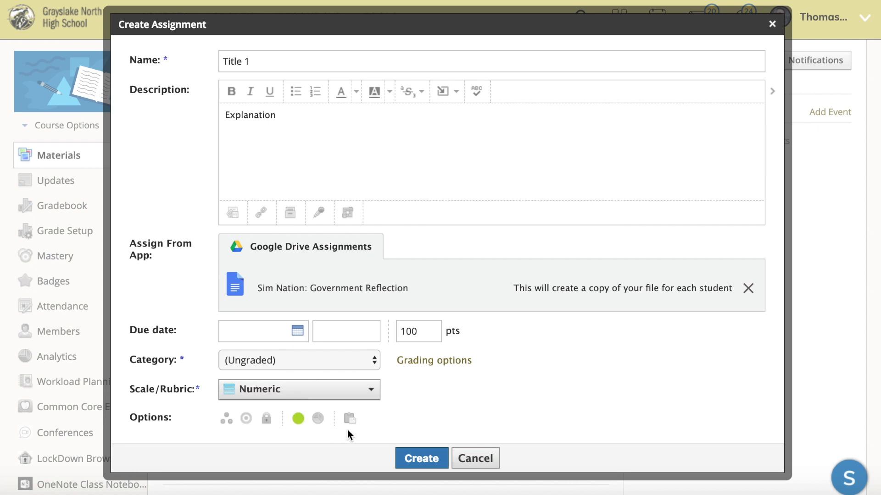
{"action": "left_click", "coordinate": [421, 459]}
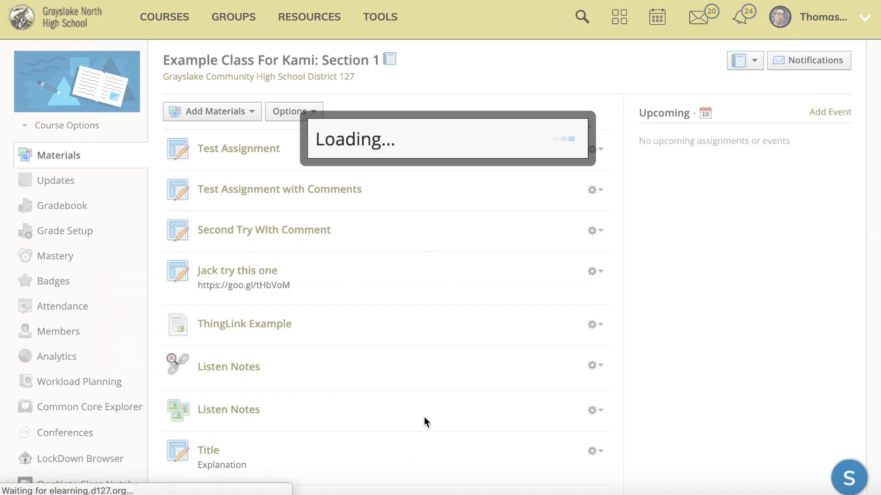
Open the new Title assignment from the Materials list
{"action": "scroll", "coordinate": [392, 401], "scroll_direction": "down", "scroll_amount": 1}
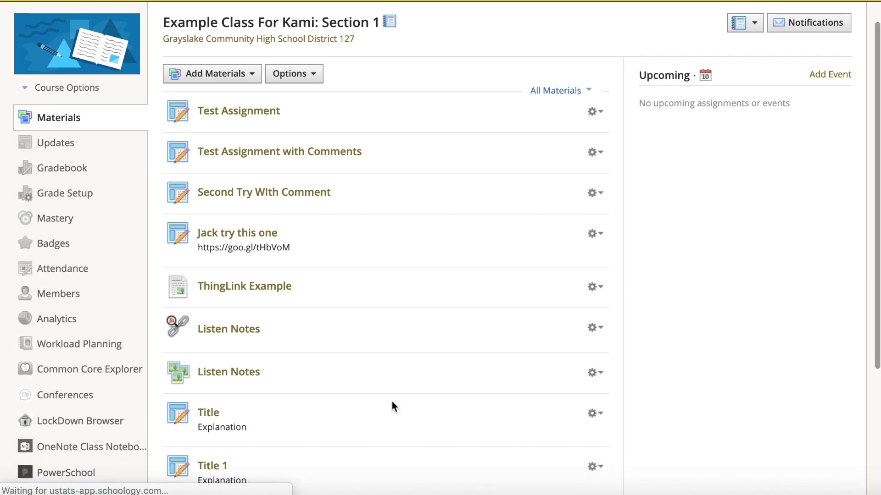
{"action": "left_click", "coordinate": [219, 415]}
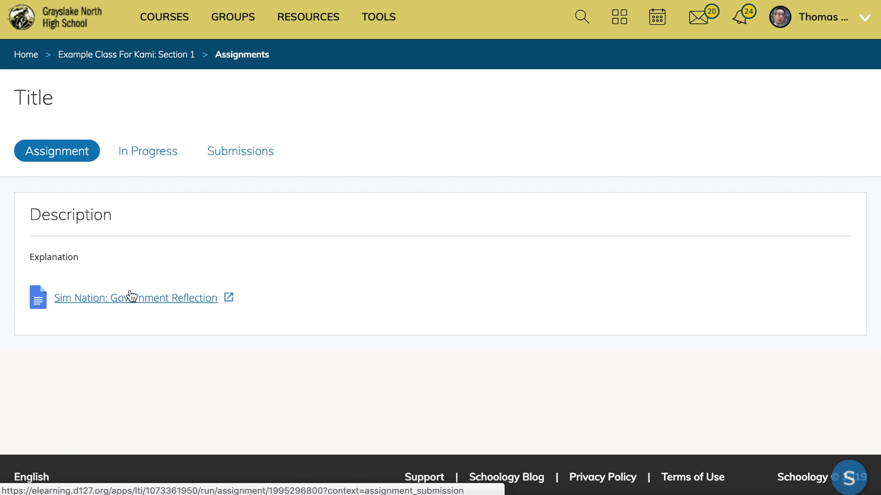
In the In Progress tab, load the second student's Sim Nation doc copy and scroll through it
{"action": "left_click", "coordinate": [137, 157]}
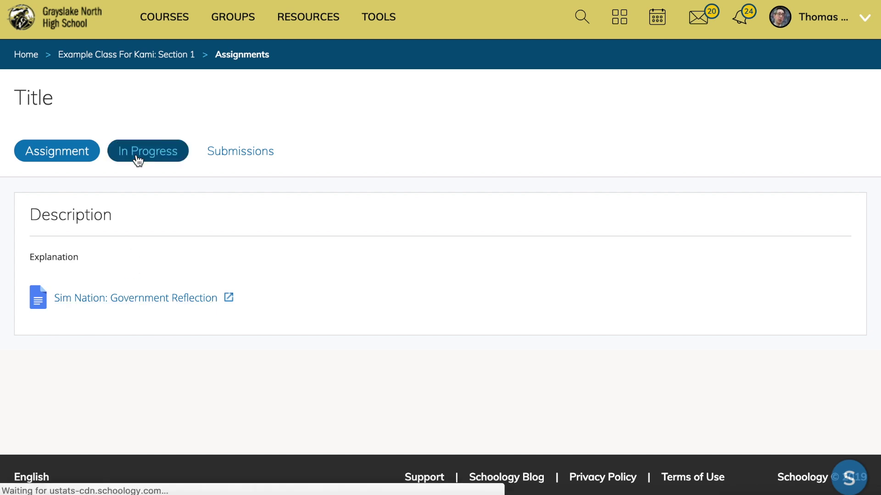
{"action": "scroll", "coordinate": [156, 301], "scroll_direction": "down", "scroll_amount": 1}
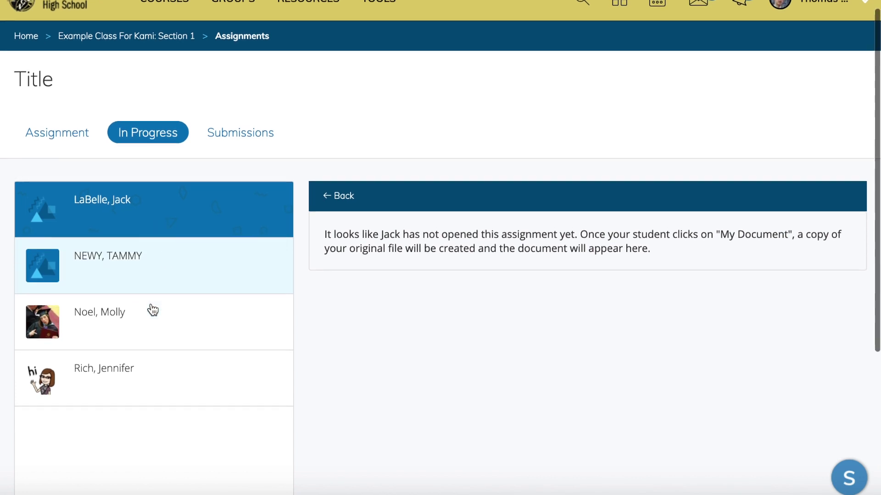
{"action": "left_click", "coordinate": [118, 246]}
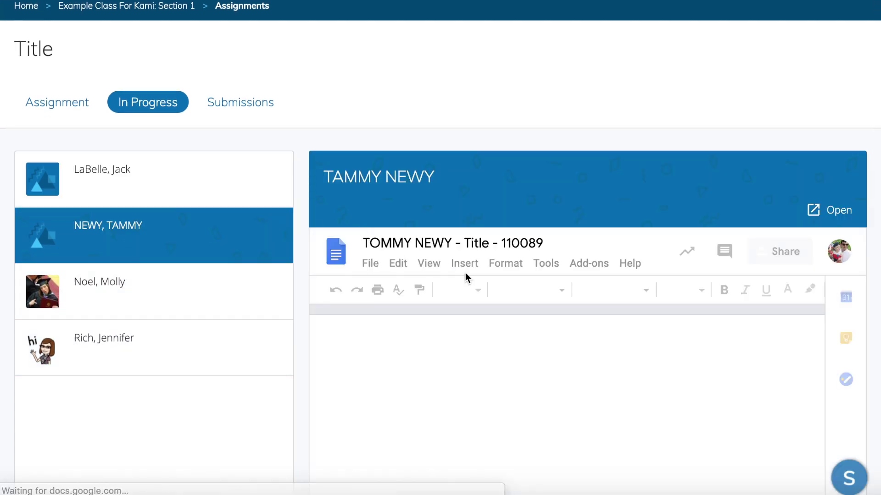
{"action": "scroll", "coordinate": [465, 273], "scroll_direction": "down", "scroll_amount": 3}
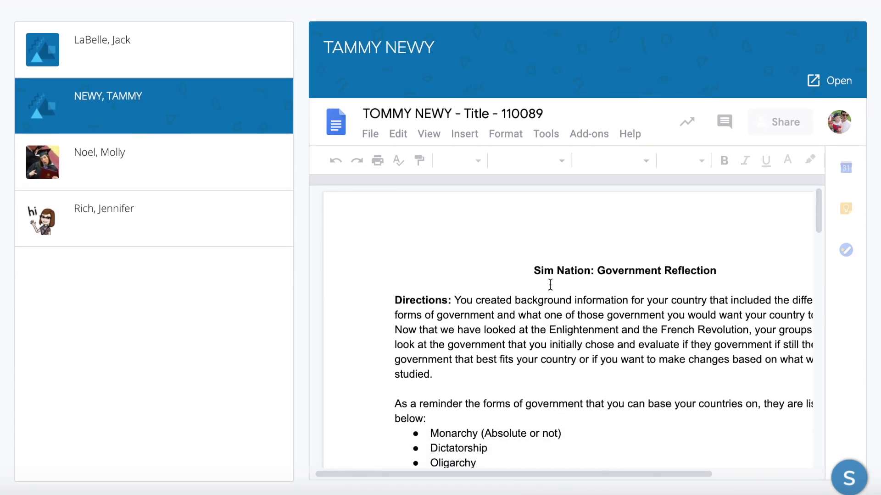
{"action": "scroll", "coordinate": [550, 285], "scroll_direction": "down", "scroll_amount": 3}
{"action": "scroll", "coordinate": [550, 285], "scroll_direction": "down", "scroll_amount": 3}
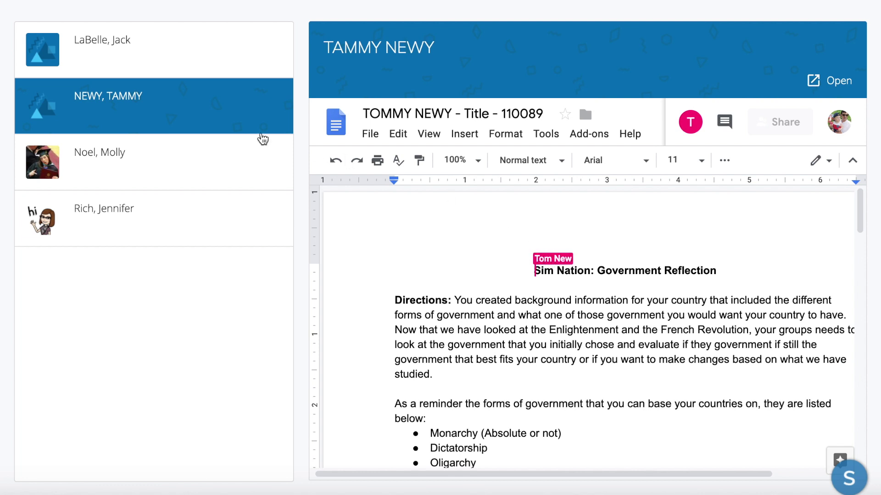
{"action": "scroll", "coordinate": [193, 125], "scroll_direction": "up", "scroll_amount": 1}
{"action": "scroll", "coordinate": [486, 334], "scroll_direction": "down", "scroll_amount": 5}
{"action": "scroll", "coordinate": [568, 322], "scroll_direction": "down", "scroll_amount": 2}
{"action": "scroll", "coordinate": [568, 322], "scroll_direction": "up", "scroll_amount": 7}
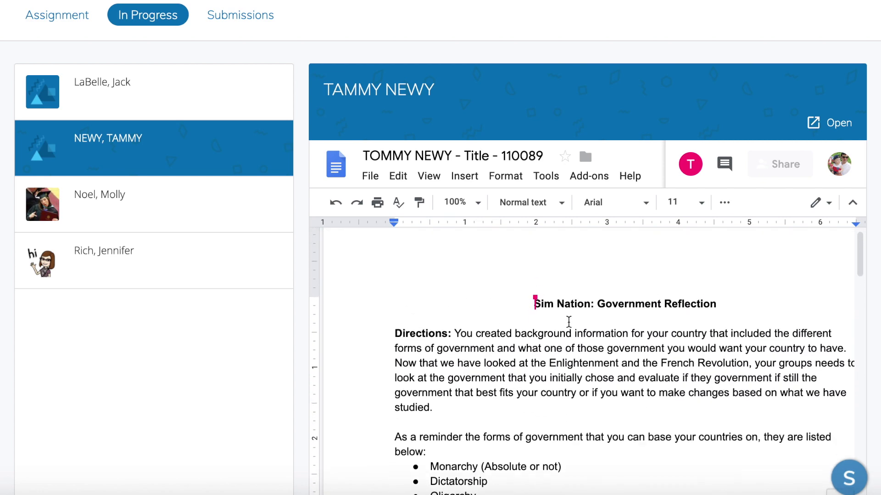
{"action": "scroll", "coordinate": [550, 319], "scroll_direction": "up", "scroll_amount": 1}
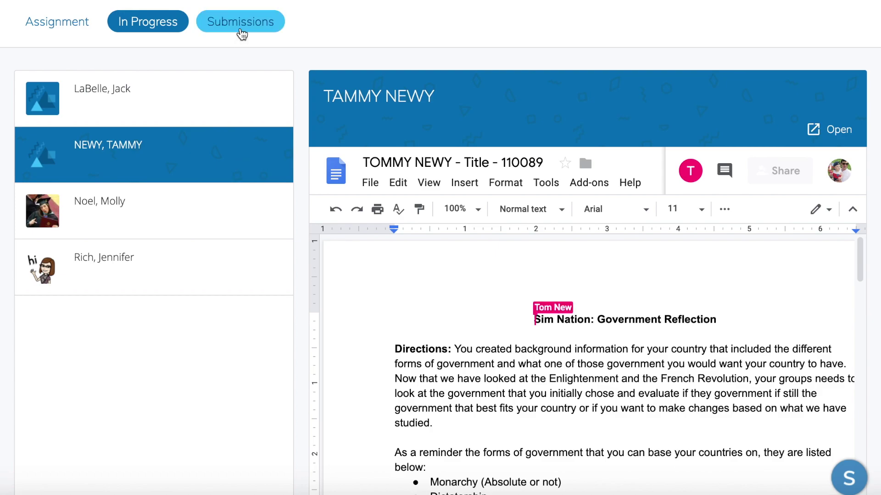
Open the Submissions tab and scroll through the one submitted Sim Nation doc copy
{"action": "left_click", "coordinate": [241, 33]}
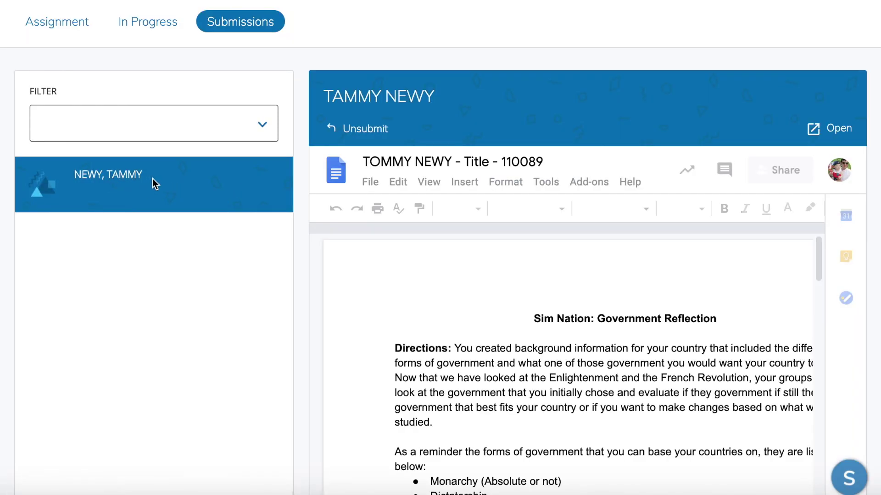
{"action": "scroll", "coordinate": [481, 258], "scroll_direction": "down", "scroll_amount": 1}
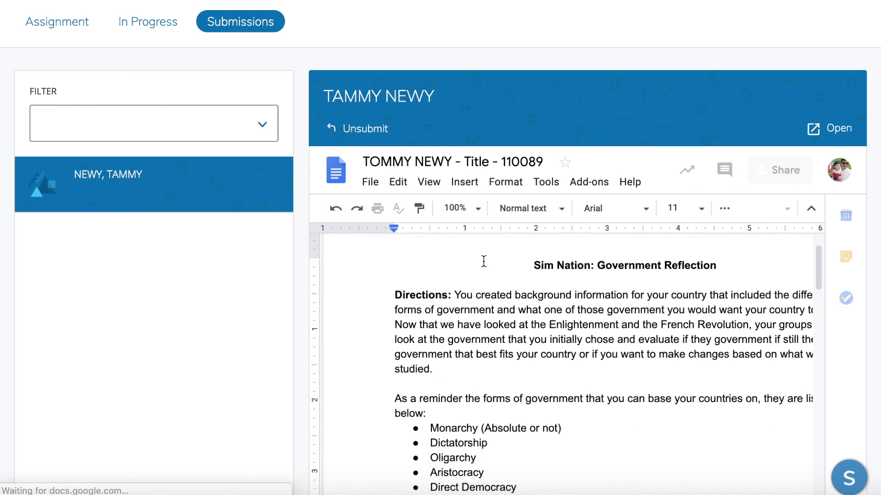
{"action": "scroll", "coordinate": [535, 342], "scroll_direction": "down", "scroll_amount": 10}
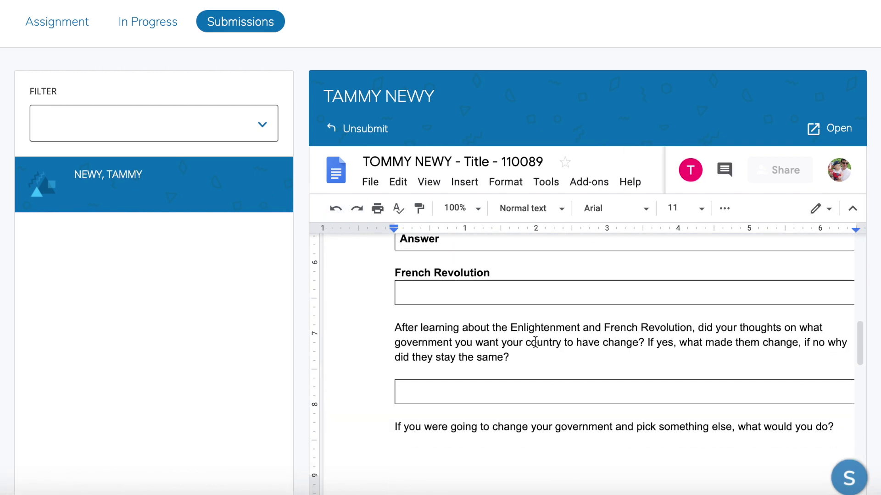
{"action": "scroll", "coordinate": [536, 342], "scroll_direction": "up", "scroll_amount": 9}
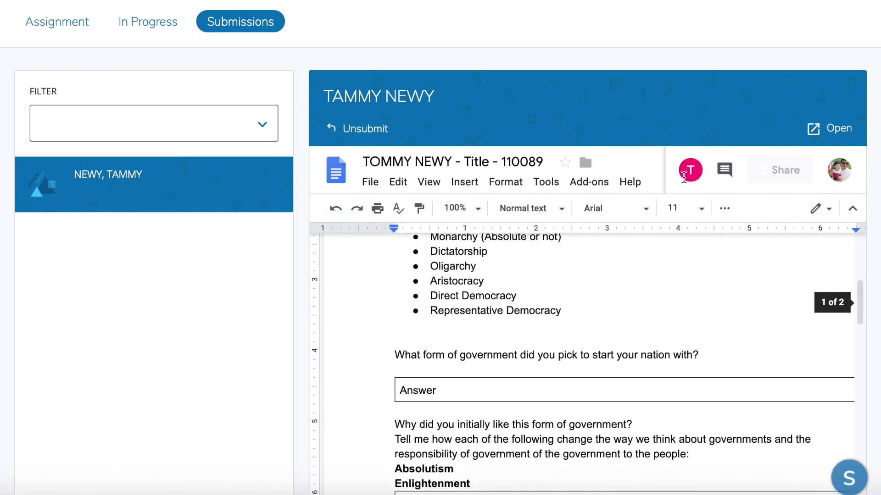
{"action": "scroll", "coordinate": [684, 267], "scroll_direction": "up", "scroll_amount": 5}
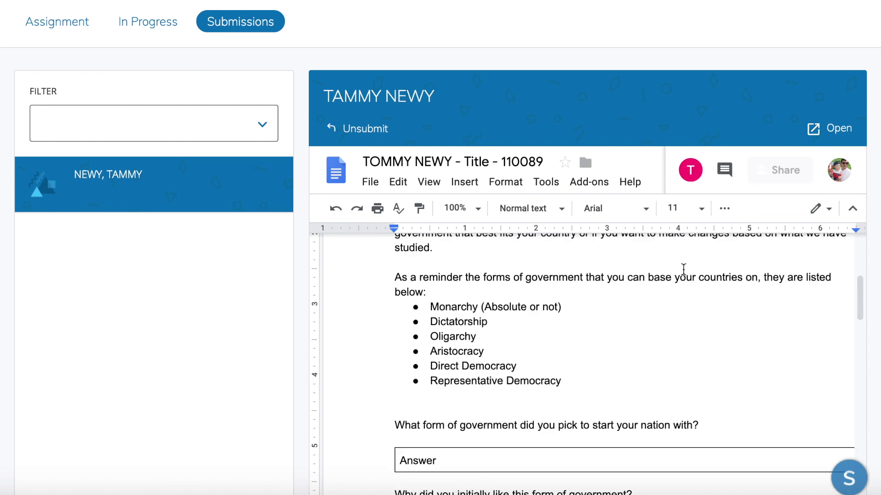
Select the doc's title line, bring up its editing options, then dismiss them
{"action": "double_click", "coordinate": [634, 320]}
{"action": "triple_click", "coordinate": [634, 320]}
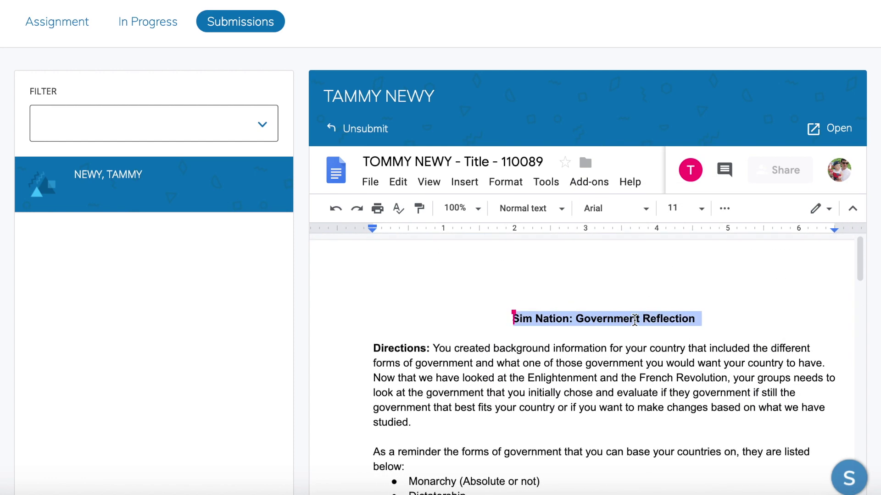
{"action": "right_click", "coordinate": [634, 321]}
{"action": "left_click", "coordinate": [582, 299]}
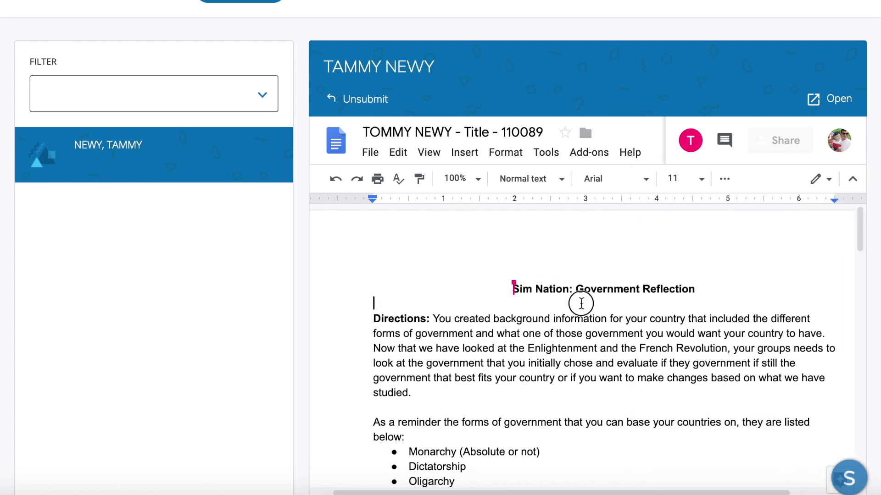
{"action": "triple_click", "coordinate": [600, 292]}
{"action": "right_click", "coordinate": [602, 292]}
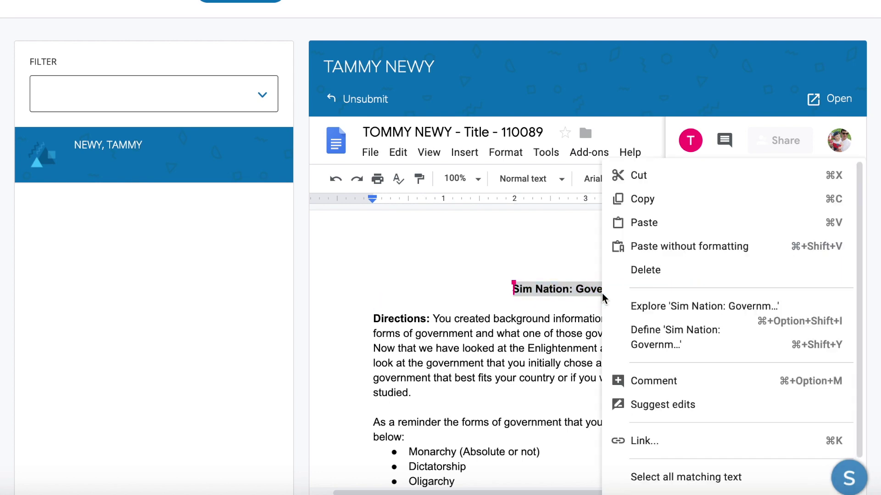
{"action": "left_click", "coordinate": [563, 288]}
{"action": "scroll", "coordinate": [641, 298], "scroll_direction": "right", "scroll_amount": 3}
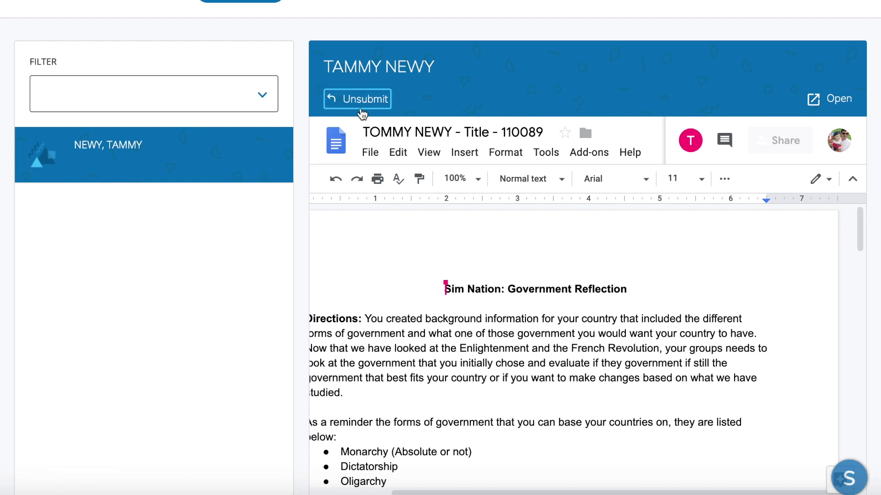
{"action": "left_click", "coordinate": [258, 97]}
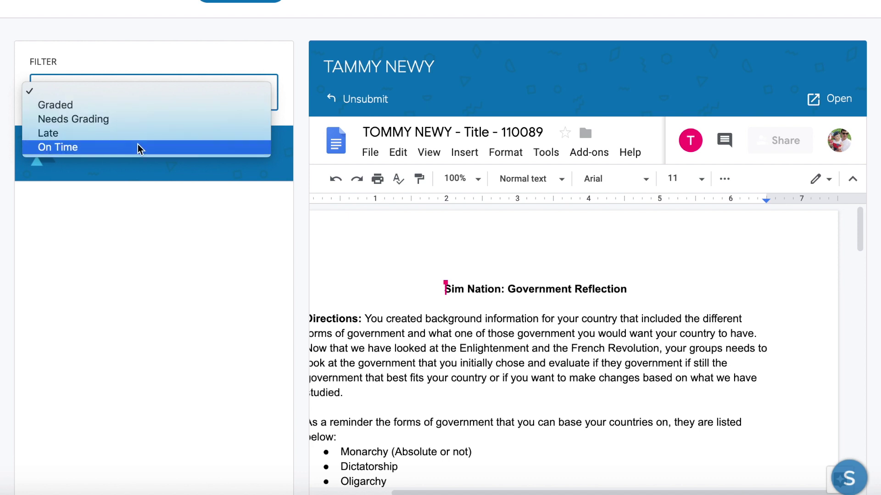
{"action": "left_click", "coordinate": [264, 67]}
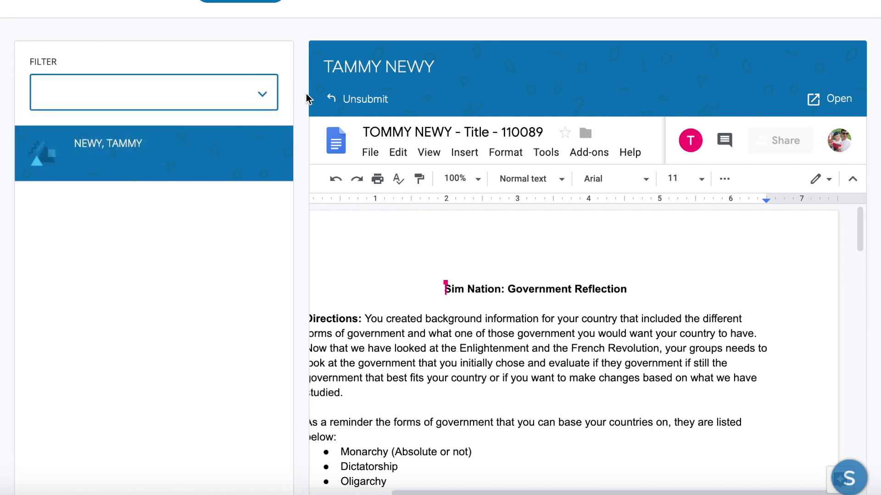
{"action": "scroll", "coordinate": [310, 139], "scroll_direction": "down", "scroll_amount": 2}
{"action": "scroll", "coordinate": [310, 139], "scroll_direction": "up", "scroll_amount": 4}
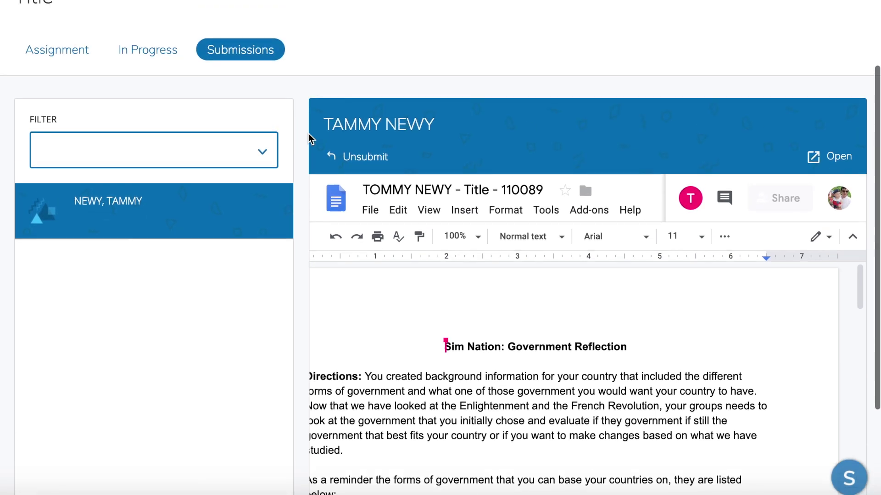
{"action": "scroll", "coordinate": [310, 139], "scroll_direction": "up", "scroll_amount": 2}
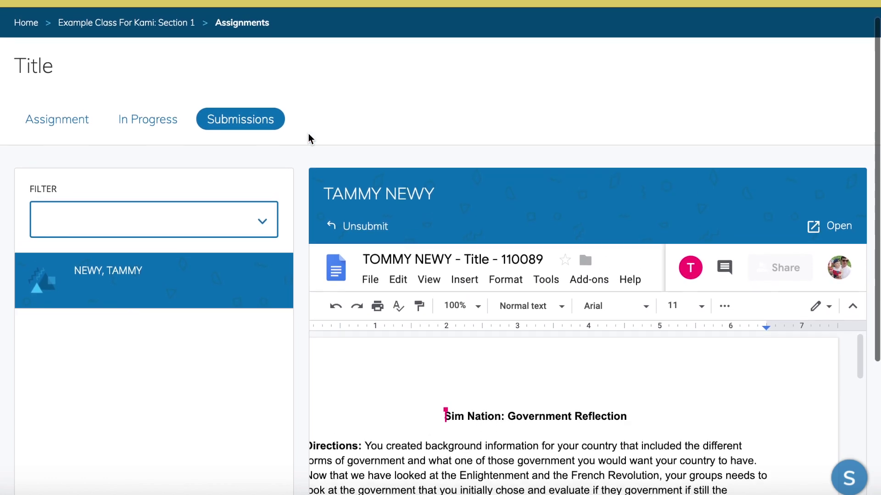
{"action": "scroll", "coordinate": [309, 139], "scroll_direction": "up", "scroll_amount": 1}
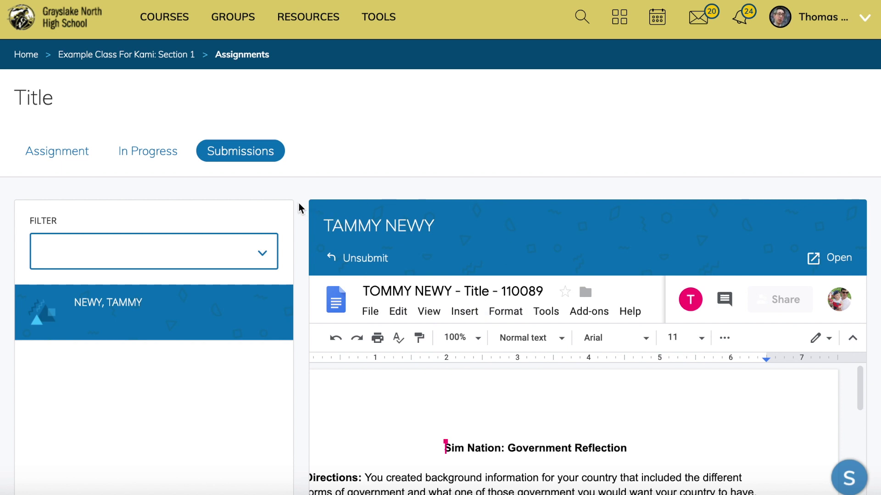
{"action": "scroll", "coordinate": [315, 276], "scroll_direction": "down", "scroll_amount": 5}
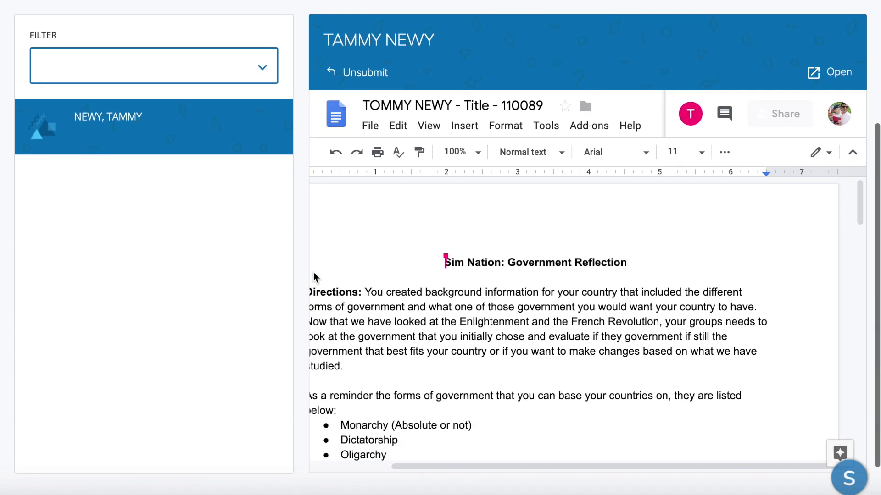
{"action": "scroll", "coordinate": [432, 283], "scroll_direction": "left", "scroll_amount": 2}
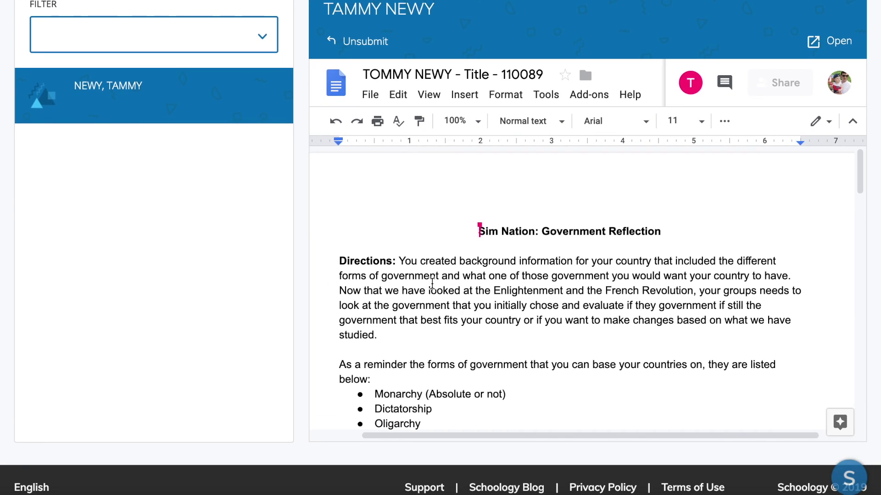
{"action": "scroll", "coordinate": [432, 284], "scroll_direction": "down", "scroll_amount": 2}
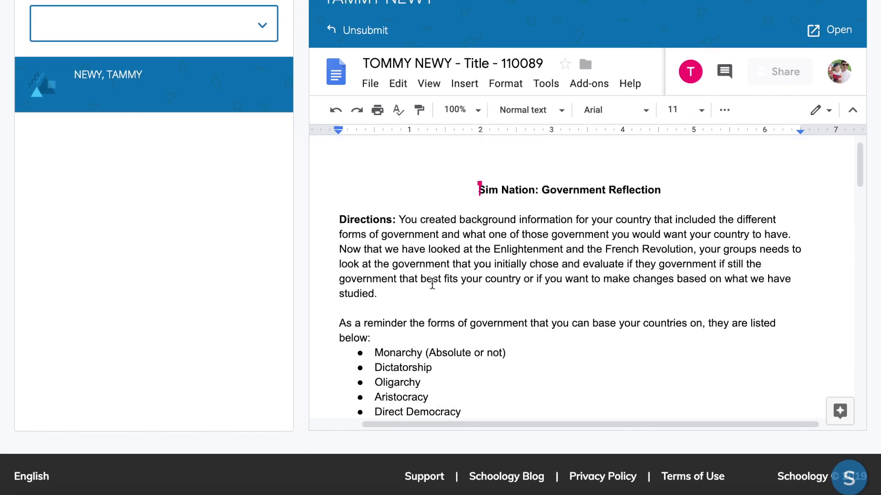